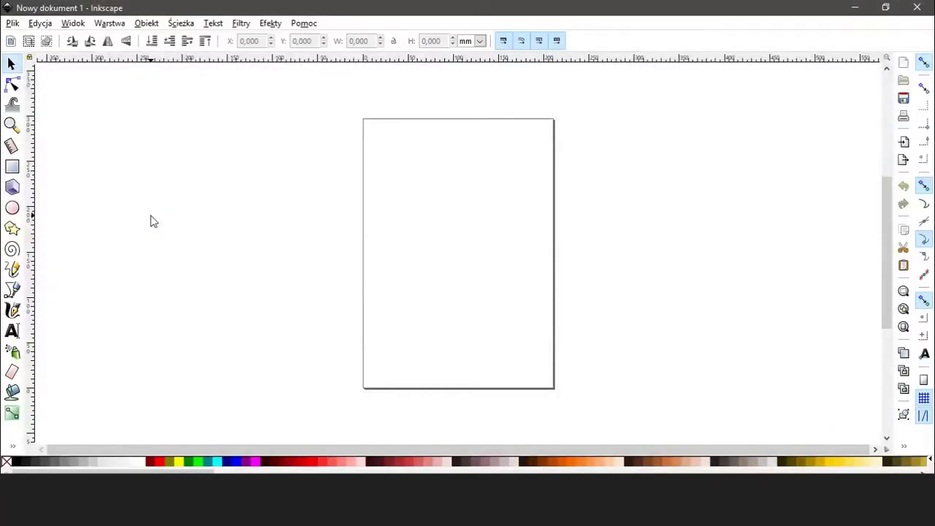
# - Draw a tall rectangle left of the page and round its corners to about 1 mm
pyautogui.click(13, 168)
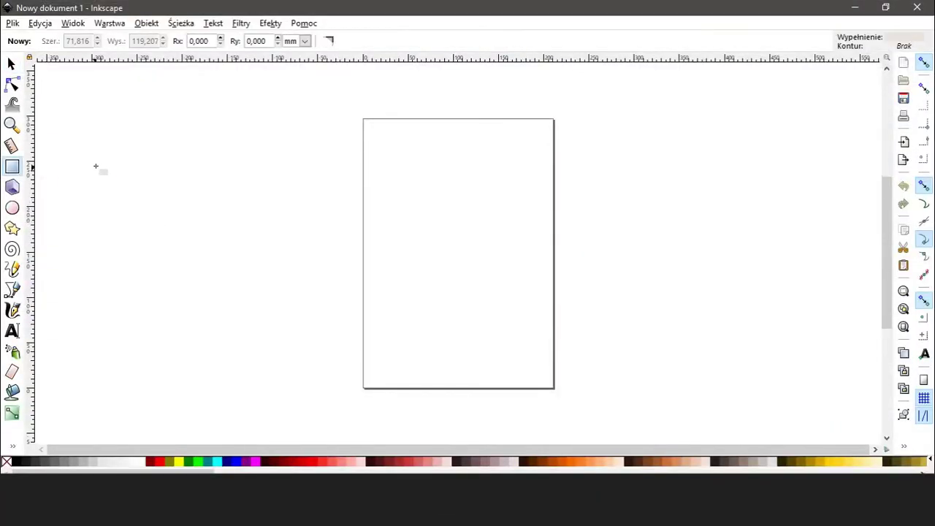
pyautogui.moveTo(181, 135); pyautogui.dragTo(275, 273)
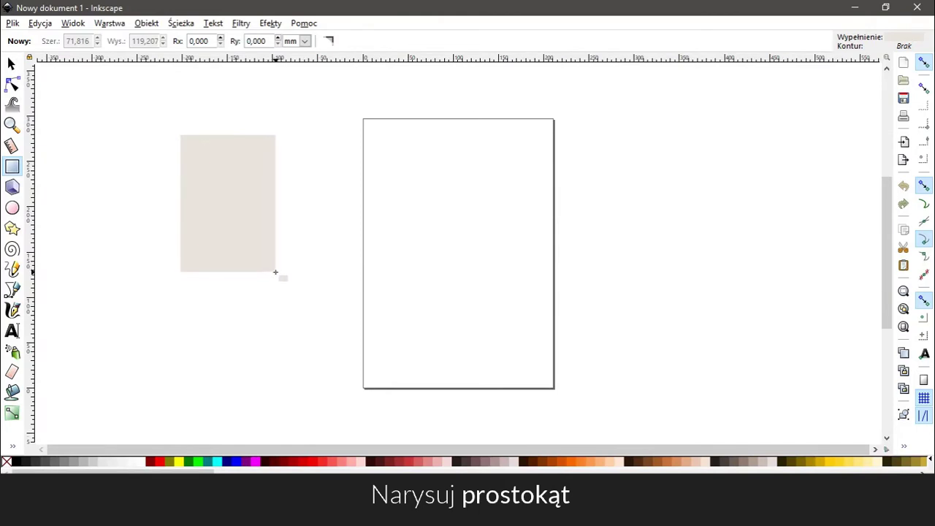
pyautogui.keyDown('ctrl'); pyautogui.scroll(2, 161, 177); pyautogui.keyUp('ctrl')
pyautogui.moveTo(161, 177); pyautogui.dragTo(187, 195)
pyautogui.keyDown('ctrl'); pyautogui.scroll(2, 424, 112); pyautogui.keyUp('ctrl')
pyautogui.moveTo(414, 111)
pyautogui.mouseDown()
pyautogui.moveTo(435, 115)
pyautogui.moveTo(433, 147)
pyautogui.mouseUp()
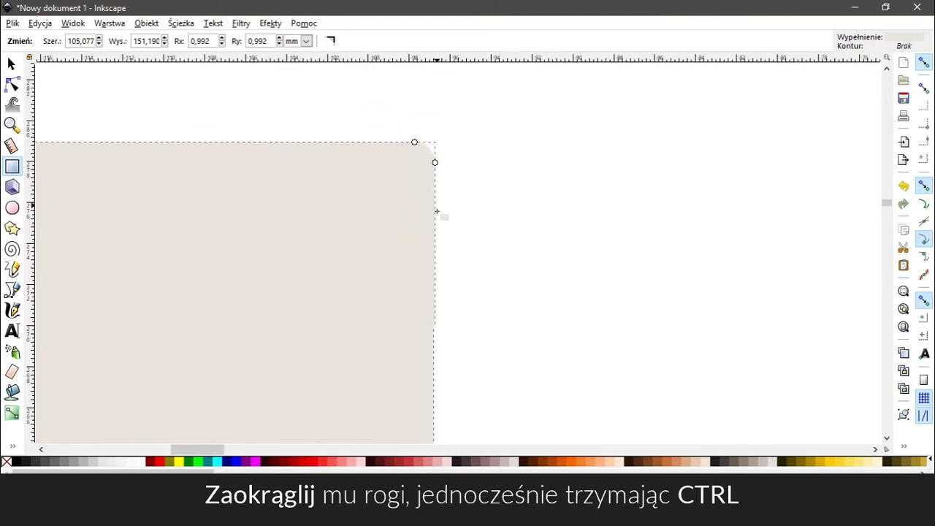
pyautogui.keyDown('ctrl'); pyautogui.scroll(-3, 439, 205); pyautogui.keyUp('ctrl')
pyautogui.moveTo(447, 223); pyautogui.dragTo(466, 174)
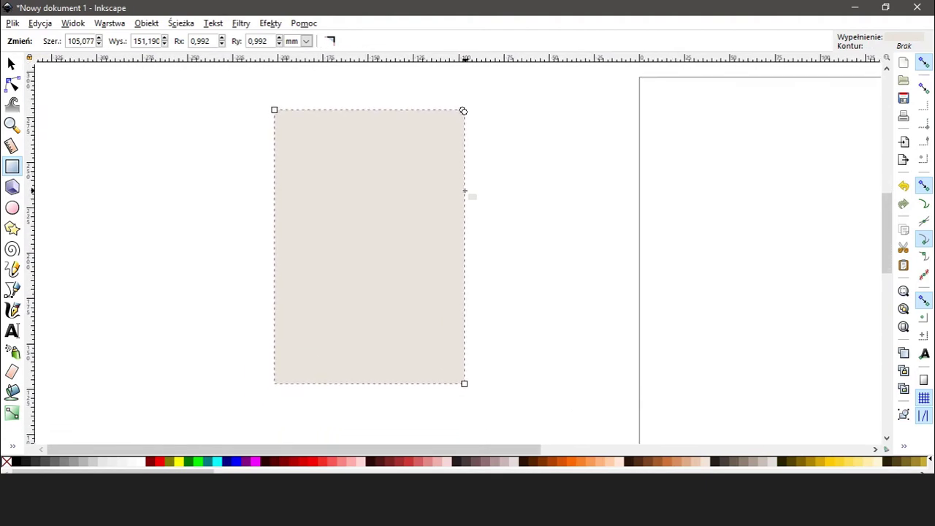
pyautogui.click(150, 24)
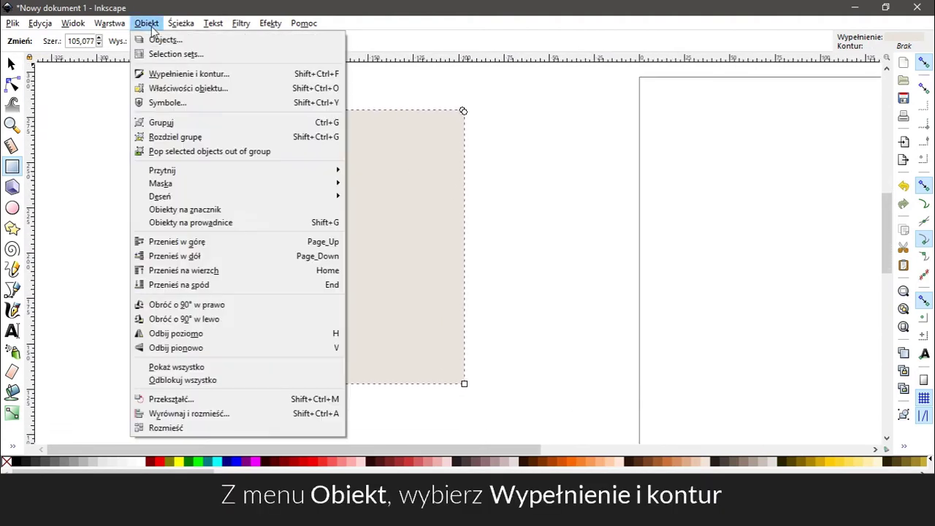
# - Fill the rectangle dark navy blue (0a3b59) in Fill and Stroke
pyautogui.click(168, 75)
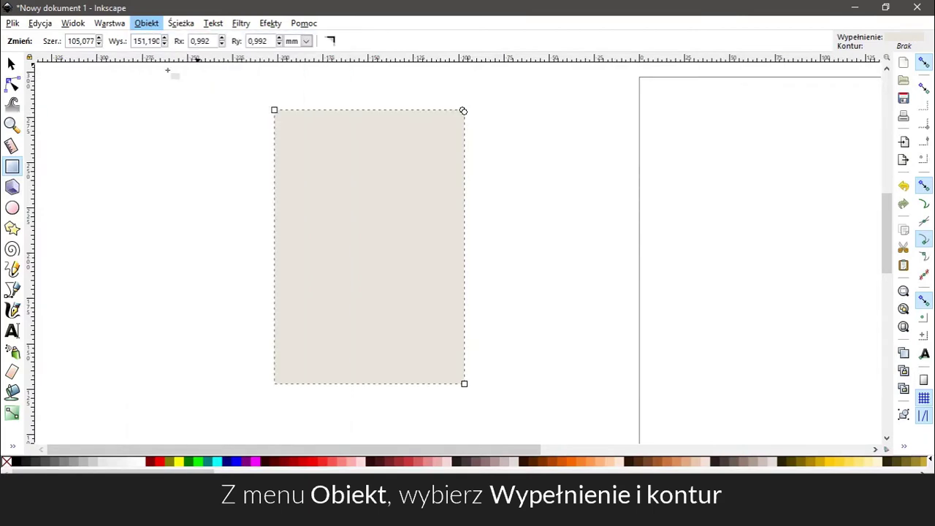
pyautogui.moveTo(400, 153); pyautogui.dragTo(600, 102)
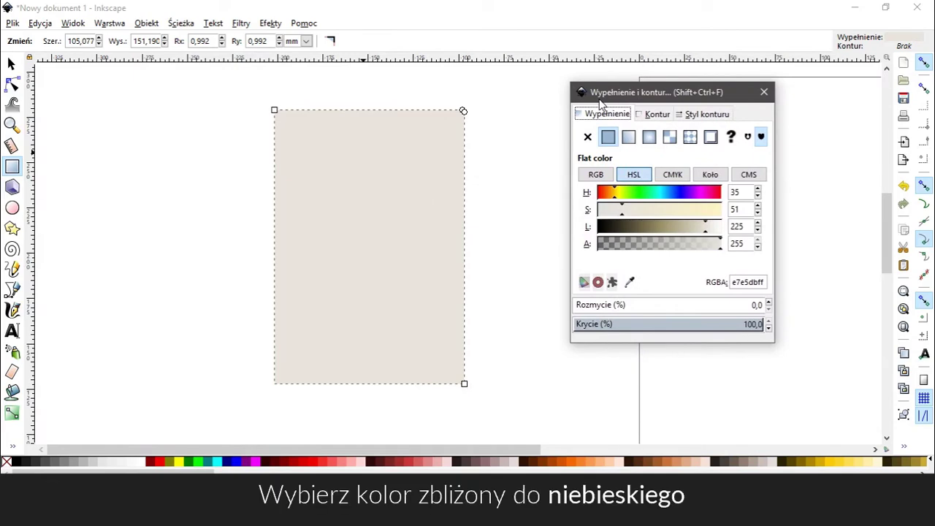
pyautogui.moveTo(622, 195)
pyautogui.mouseDown()
pyautogui.moveTo(697, 214)
pyautogui.moveTo(622, 228)
pyautogui.mouseUp()
pyautogui.click(683, 212)
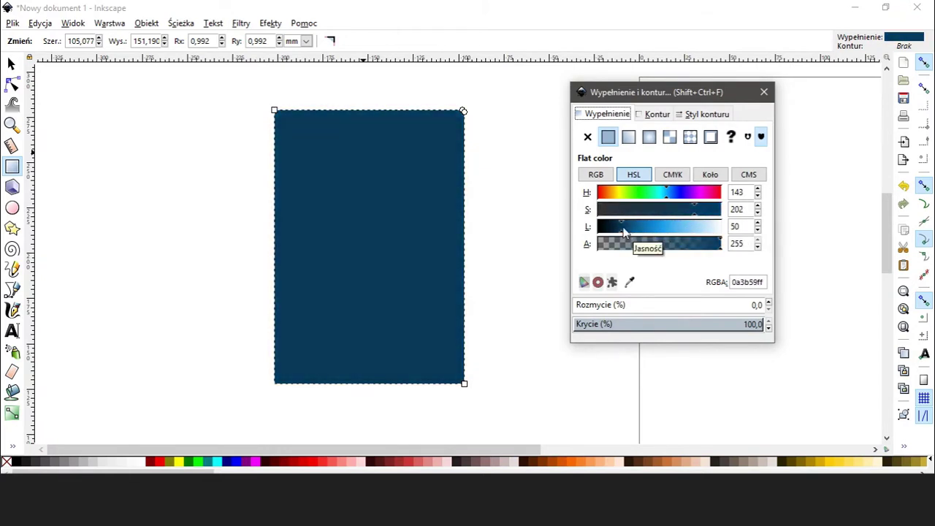
# - Increase the rectangle's corner rounding to about 2.5 mm
pyautogui.click(464, 111)
pyautogui.moveTo(465, 115); pyautogui.dragTo(461, 115)
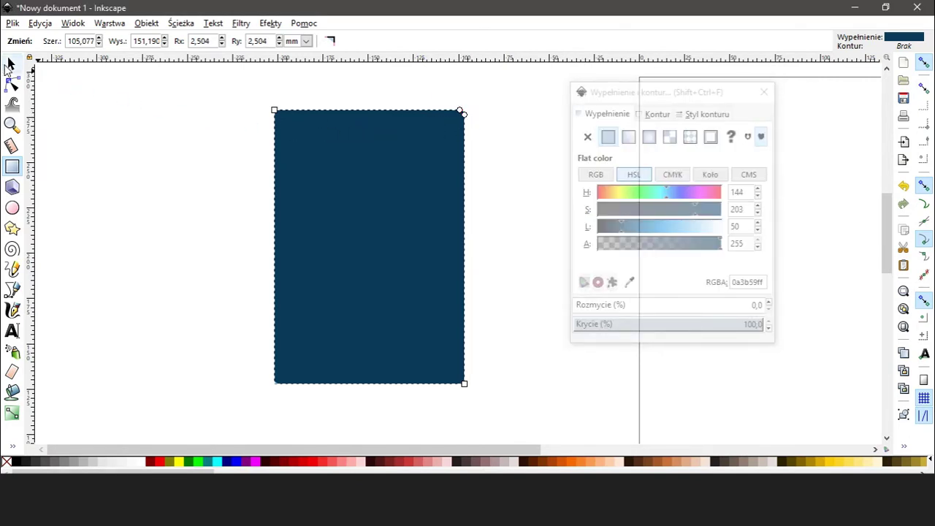
pyautogui.click(11, 64)
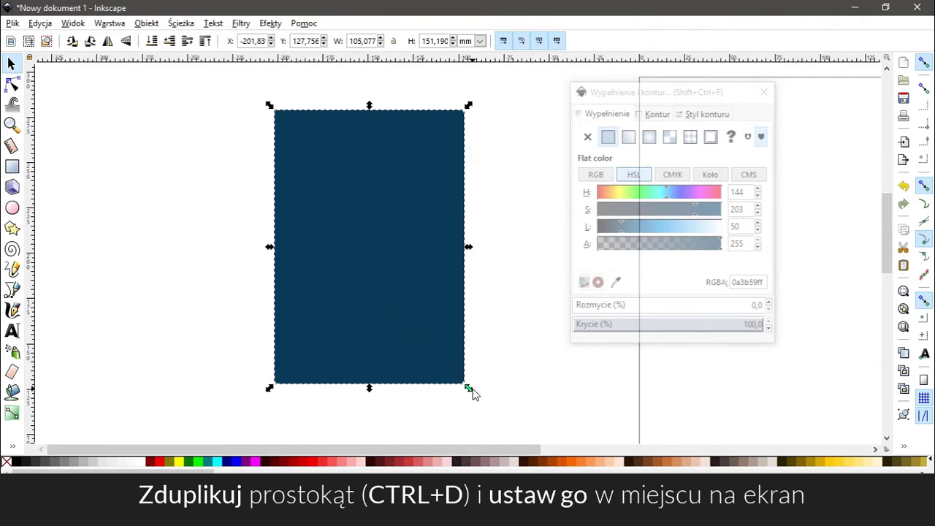
# - Duplicate the body, shrink the copy to sit centred inside it, and shift its fill toward off-white
pyautogui.hotkey('ctrl', 'd')
pyautogui.moveTo(472, 393); pyautogui.dragTo(448, 357)
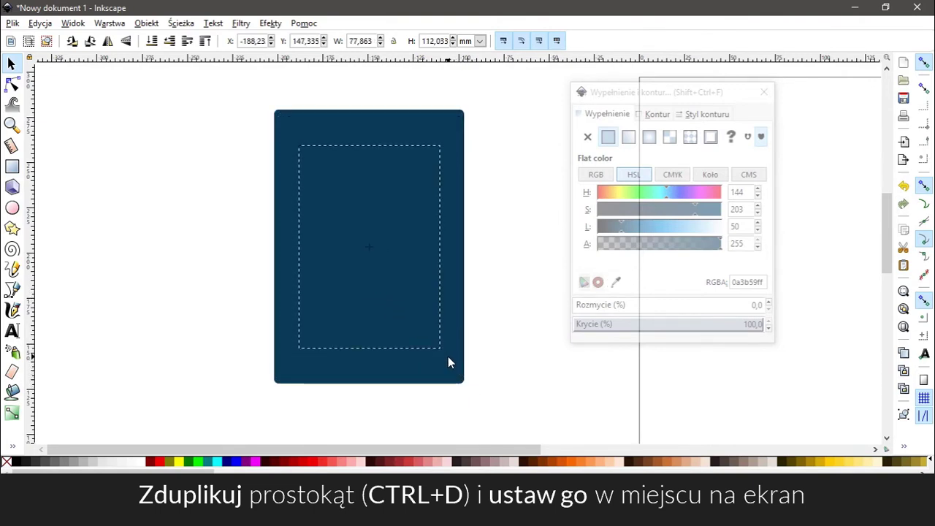
pyautogui.moveTo(394, 313); pyautogui.dragTo(394, 300)
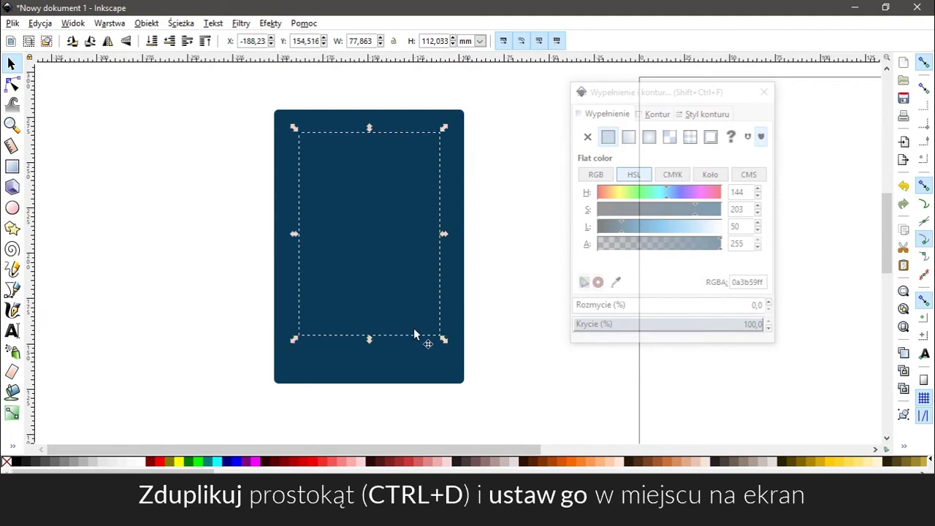
pyautogui.moveTo(444, 344); pyautogui.dragTo(441, 337)
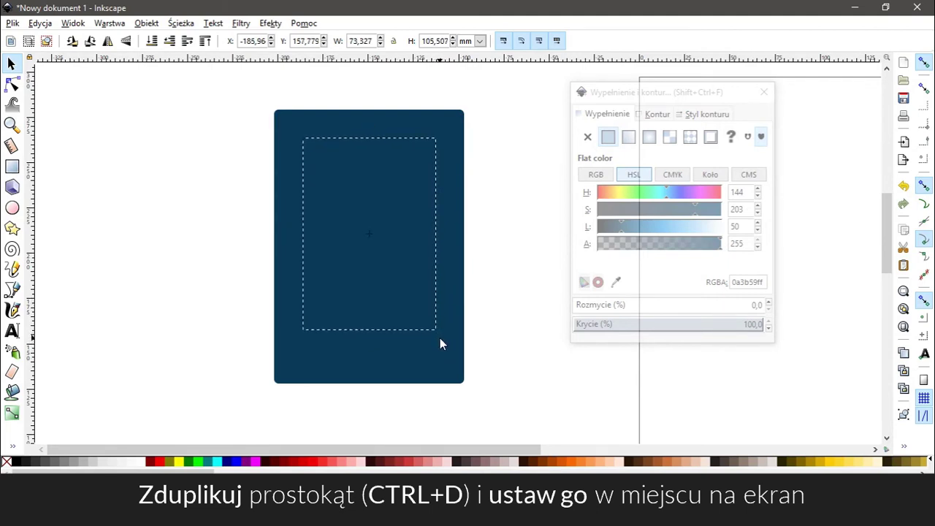
pyautogui.moveTo(369, 337); pyautogui.dragTo(368, 343)
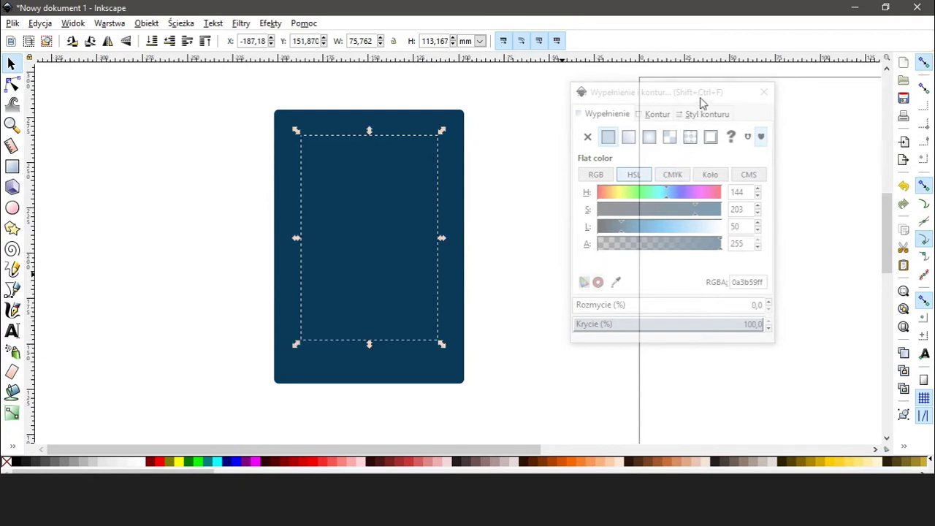
pyautogui.moveTo(667, 192); pyautogui.dragTo(613, 193)
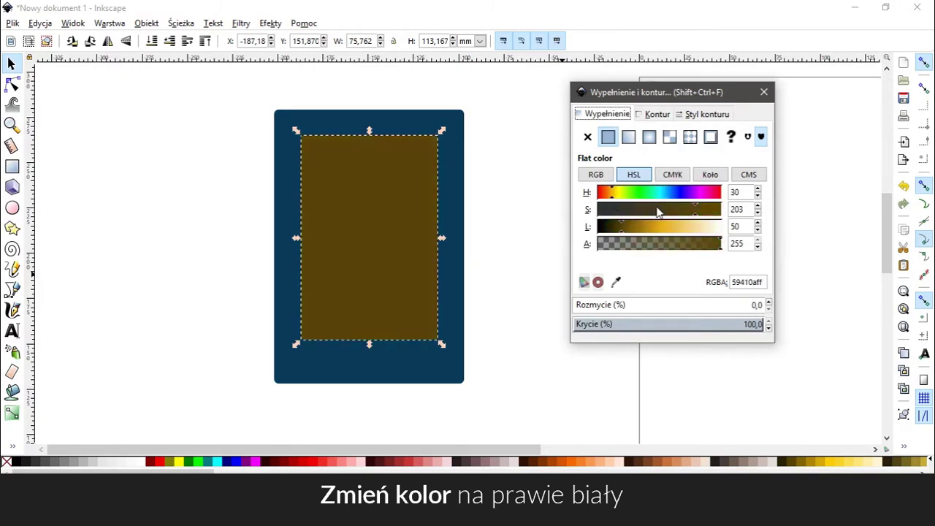
pyautogui.moveTo(659, 212)
pyautogui.mouseDown()
pyautogui.moveTo(721, 210)
pyautogui.moveTo(659, 228)
pyautogui.moveTo(713, 229)
pyautogui.mouseUp()
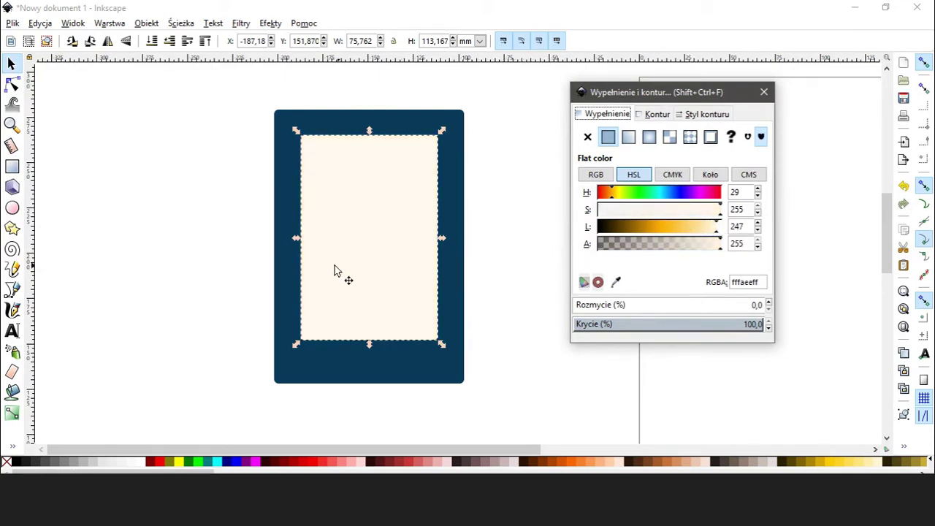
# - Draw a small blue circle left of the phone and select it together with the phone body
pyautogui.click(11, 208)
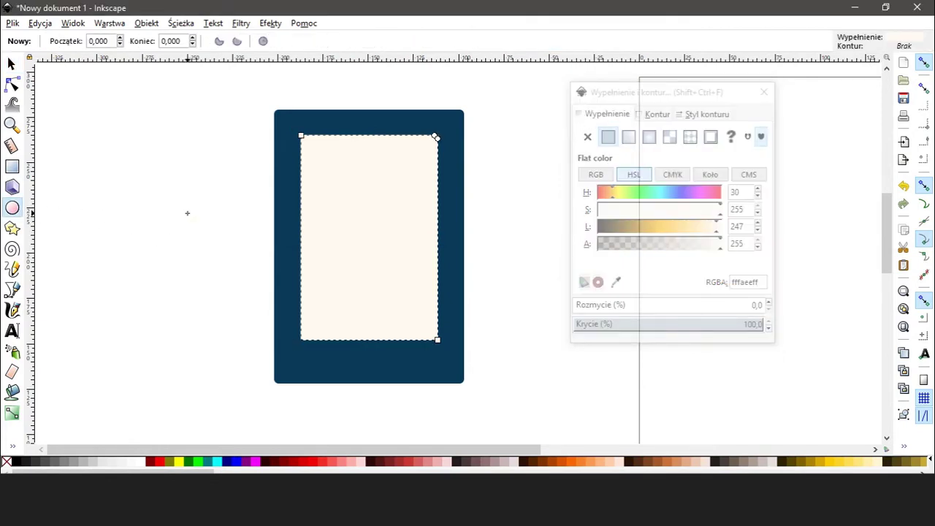
pyautogui.moveTo(199, 229); pyautogui.dragTo(208, 232)
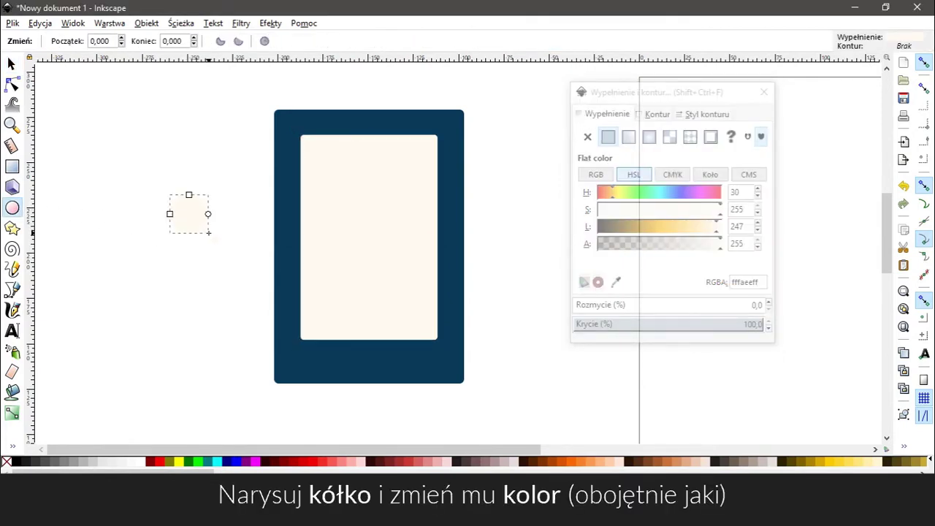
pyautogui.click(235, 462)
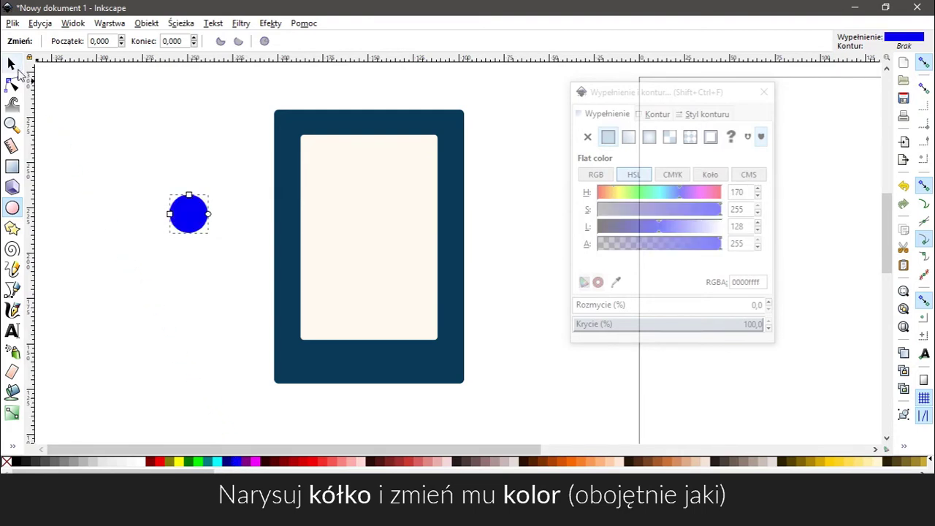
pyautogui.click(11, 64)
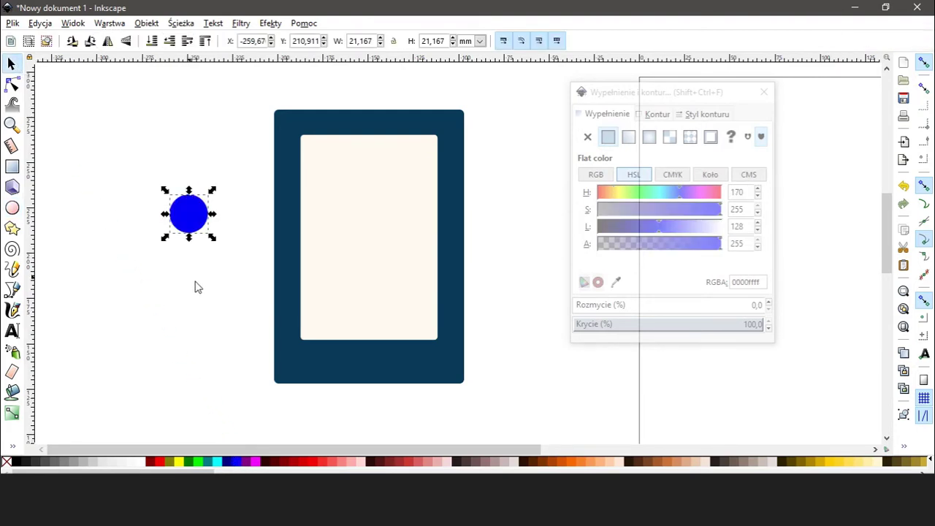
pyautogui.keyDown('shift'); pyautogui.click(283, 351); pyautogui.keyUp('shift')
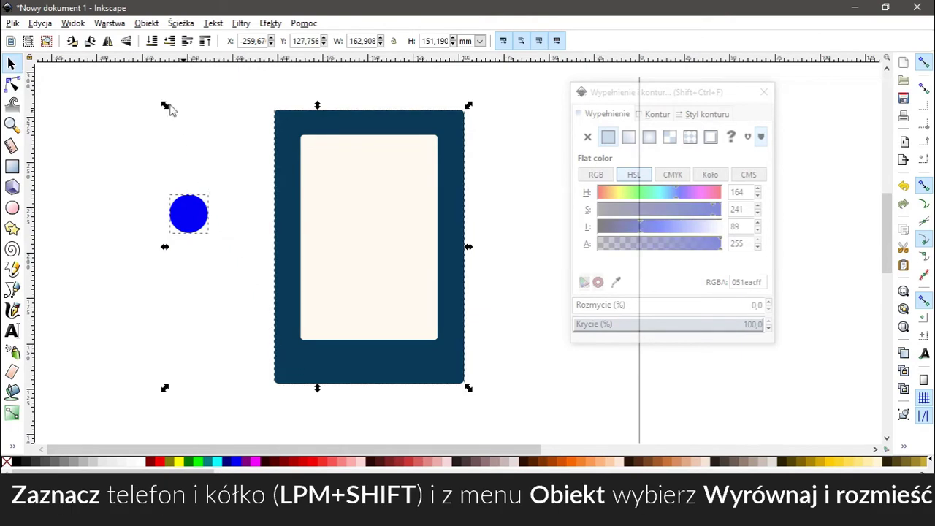
pyautogui.click(146, 23)
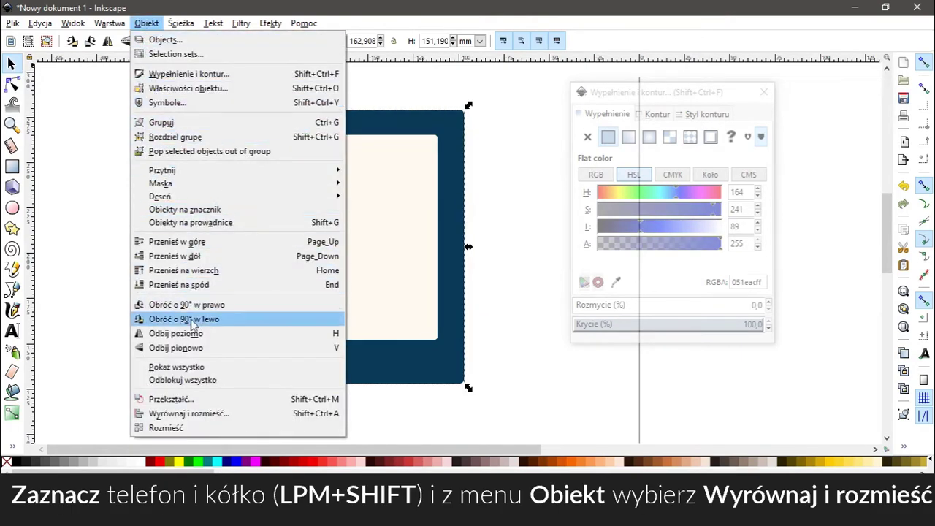
# - Centre the circle horizontally on the phone and move it into the bottom border as a home button
pyautogui.click(212, 418)
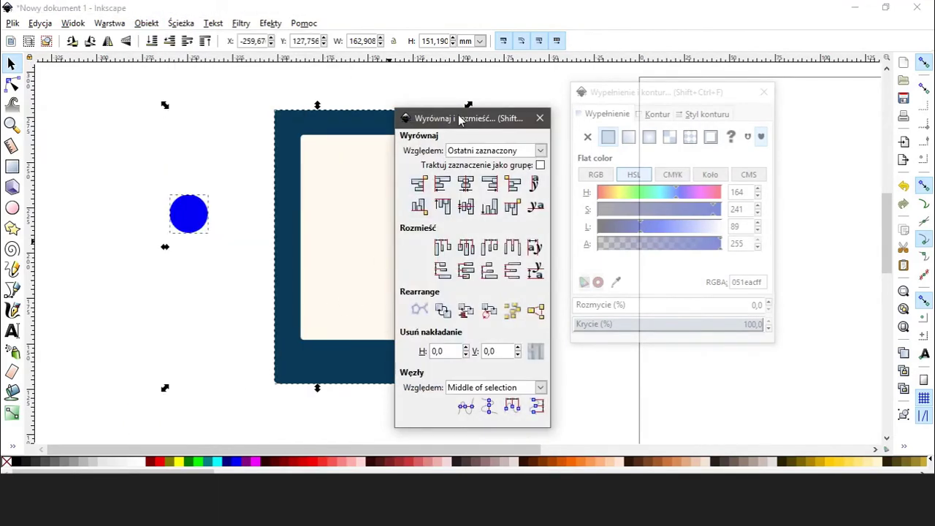
pyautogui.moveTo(461, 121); pyautogui.dragTo(831, 131)
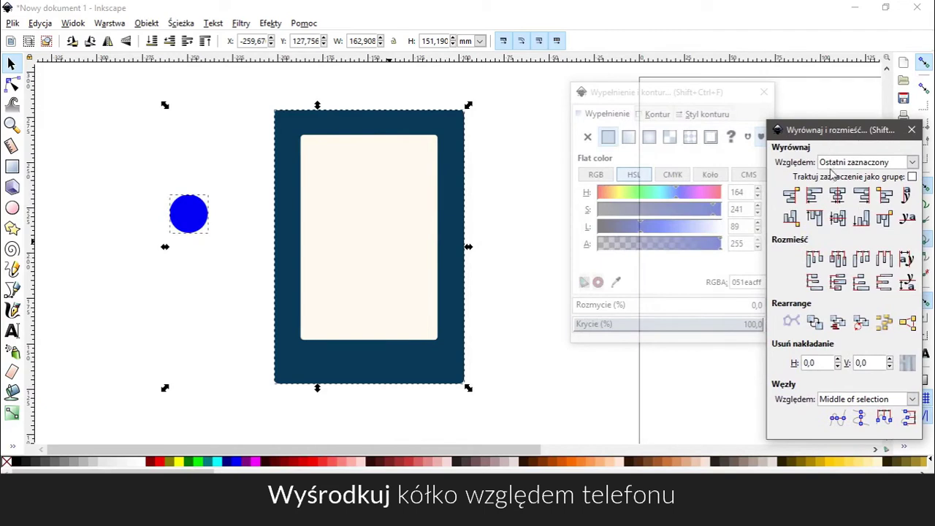
pyautogui.click(839, 195)
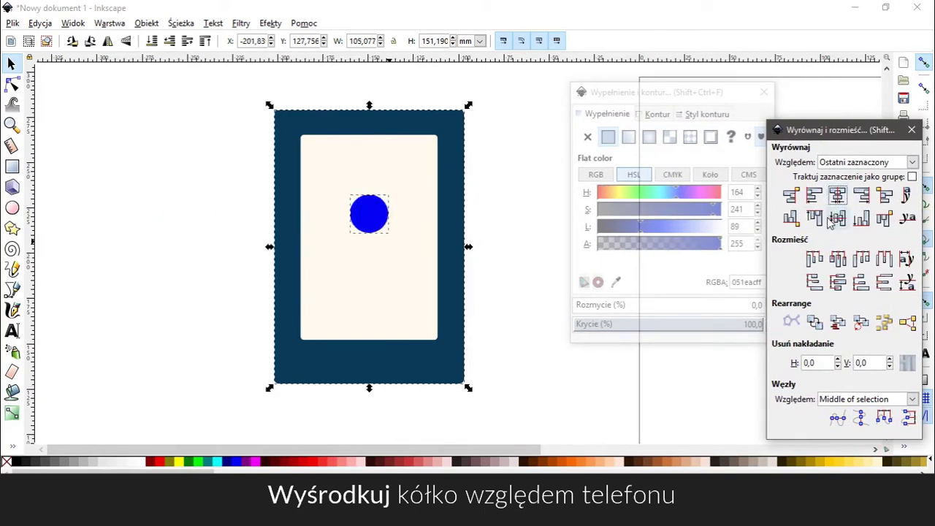
pyautogui.click(519, 230)
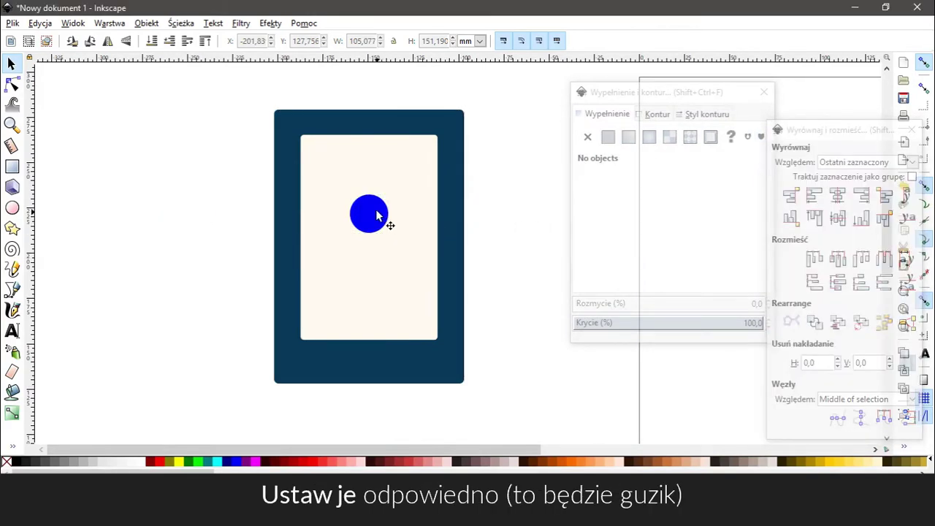
pyautogui.moveTo(372, 217); pyautogui.dragTo(341, 362)
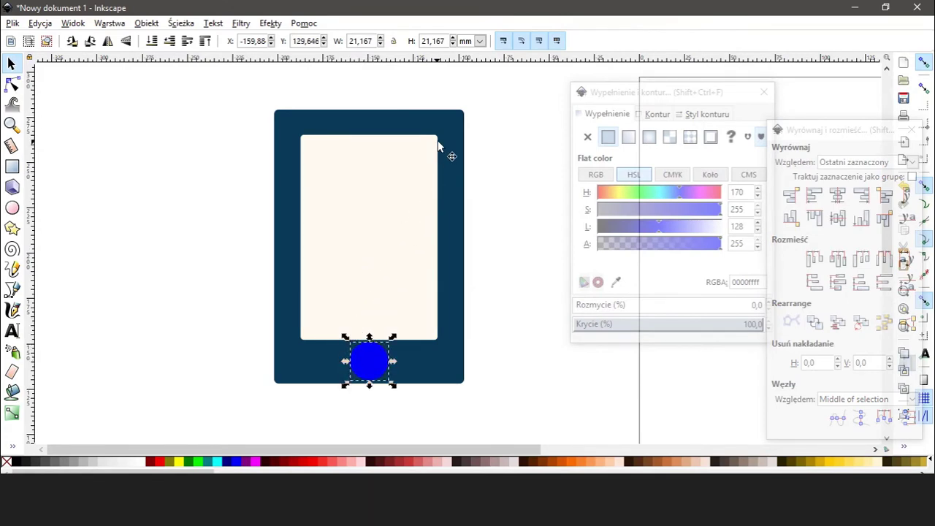
pyautogui.scroll(3, 439, 136)
# - Reduce the corner rounding of the off-white screen rectangle
pyautogui.scroll(3, 434, 137)
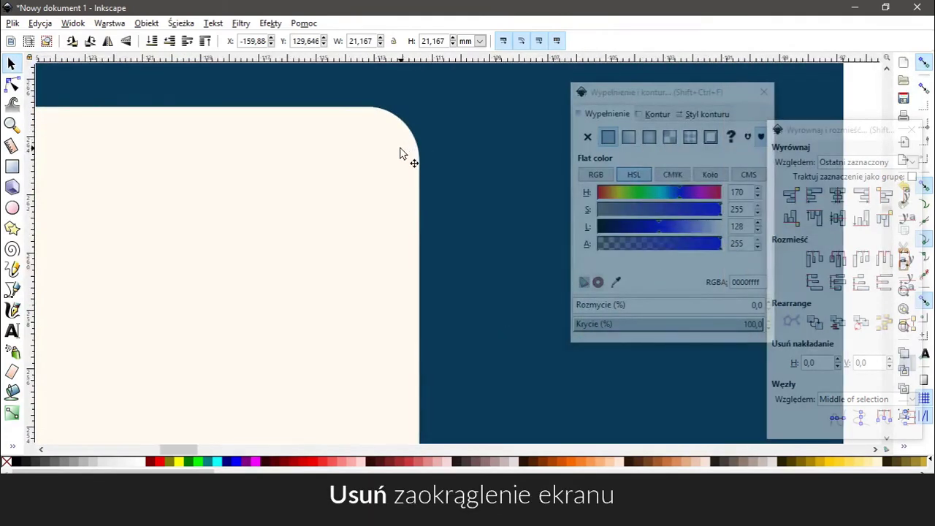
pyautogui.click(400, 149)
pyautogui.press('r')
pyautogui.moveTo(420, 161); pyautogui.dragTo(428, 100)
pyautogui.scroll(-3, 442, 209)
pyautogui.scroll(-2, 445, 226)
pyautogui.scroll(1, 418, 276)
pyautogui.scroll(-1, 419, 236)
pyautogui.scroll(-1, 424, 226)
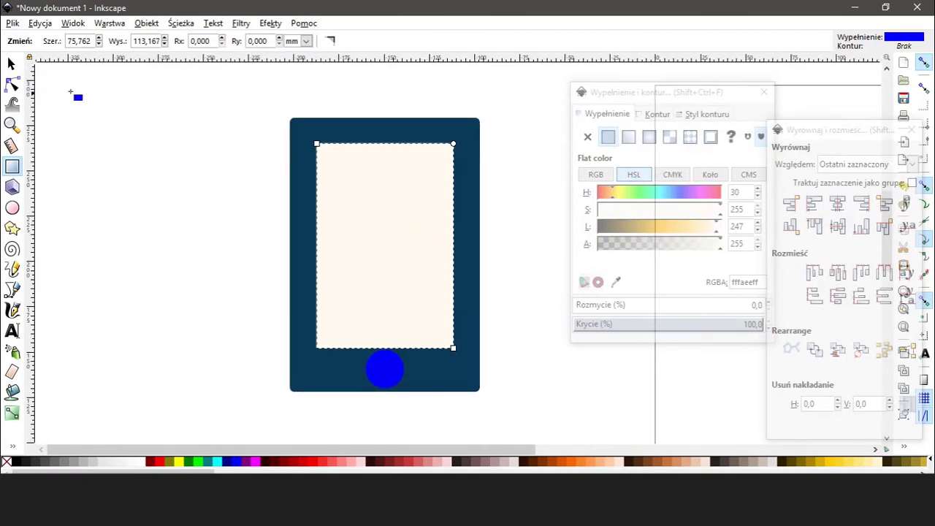
# - Shrink the blue home-button circle slightly to about 18.9 mm across
pyautogui.click(11, 65)
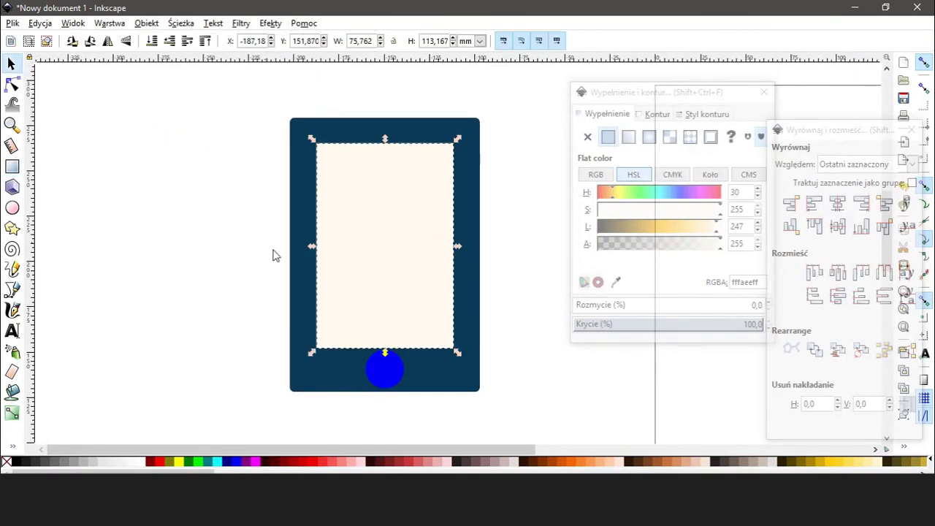
pyautogui.click(385, 371)
pyautogui.moveTo(410, 392); pyautogui.dragTo(411, 398)
pyautogui.click(419, 415)
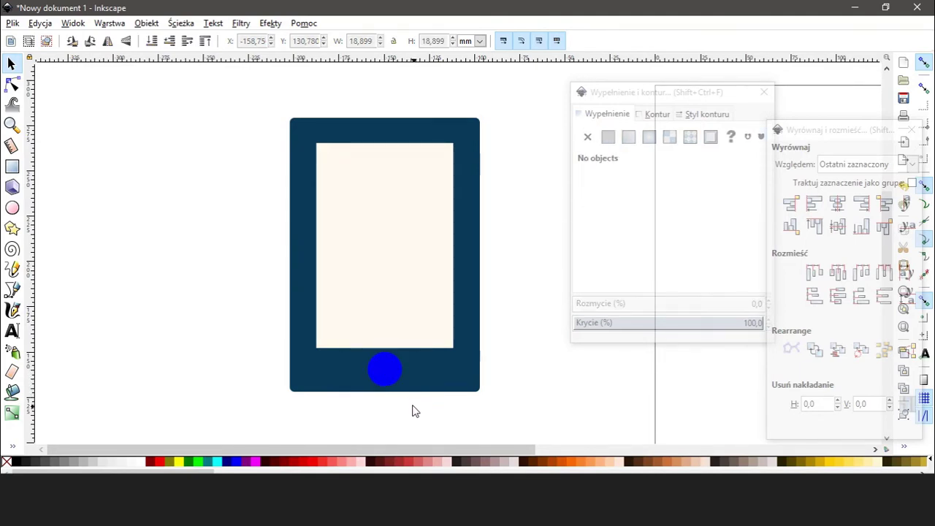
pyautogui.click(397, 386)
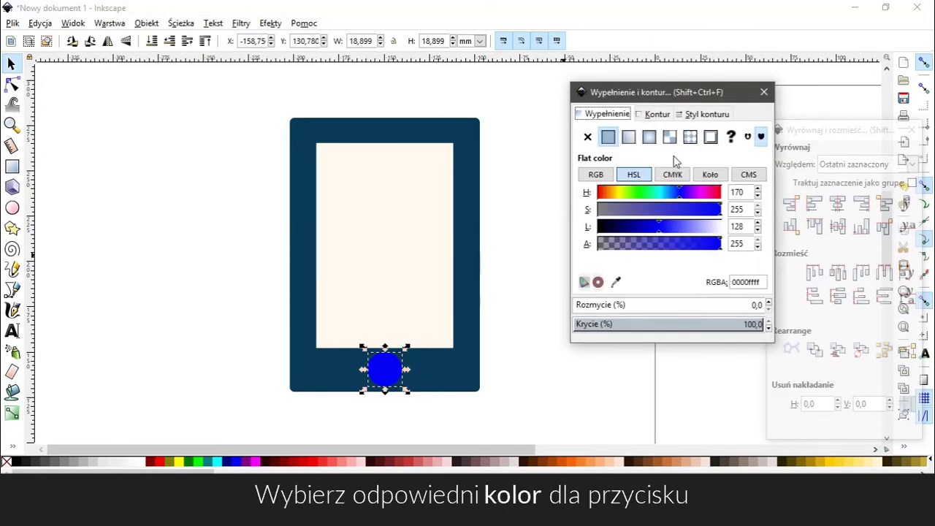
# - Recolour the home-button circle from bright blue to teal via the HSL sliders
pyautogui.moveTo(669, 199)
pyautogui.mouseDown()
pyautogui.moveTo(661, 196)
pyautogui.moveTo(677, 216)
pyautogui.mouseUp()
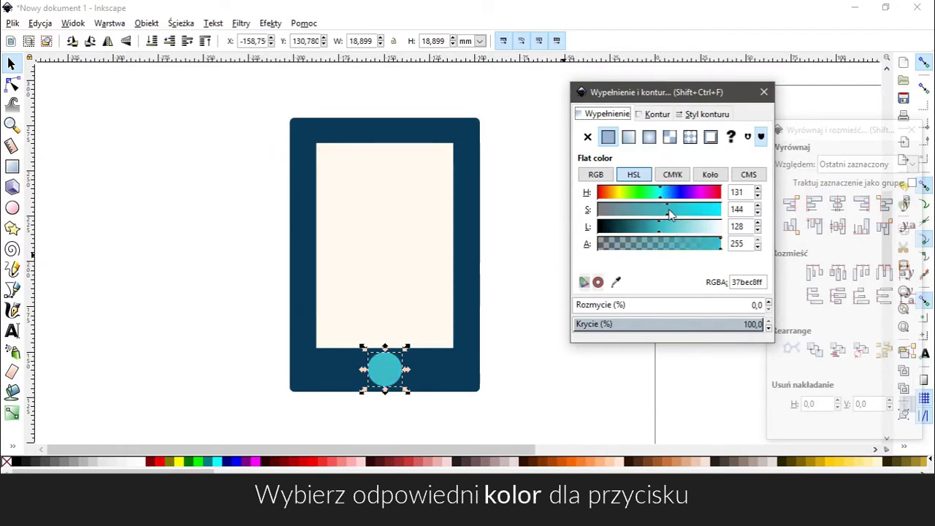
pyautogui.click(677, 212)
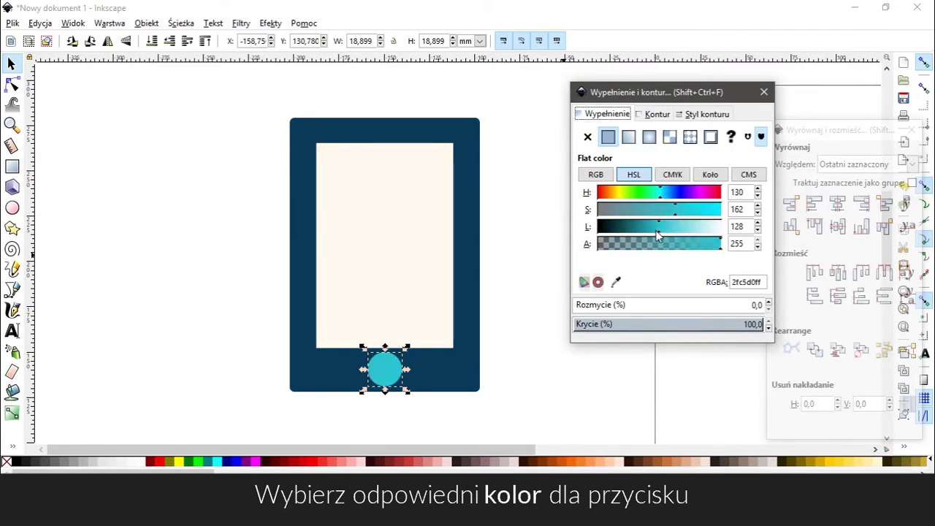
pyautogui.click(654, 232)
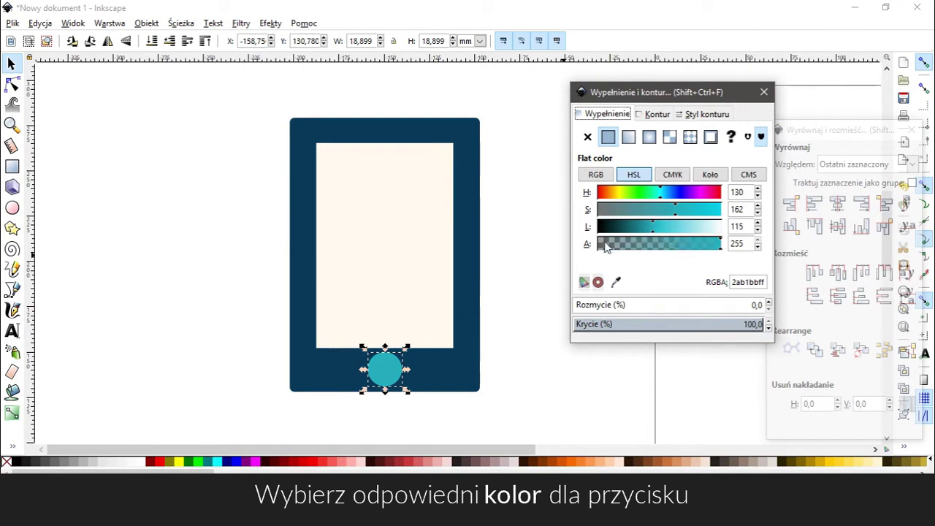
pyautogui.click(535, 247)
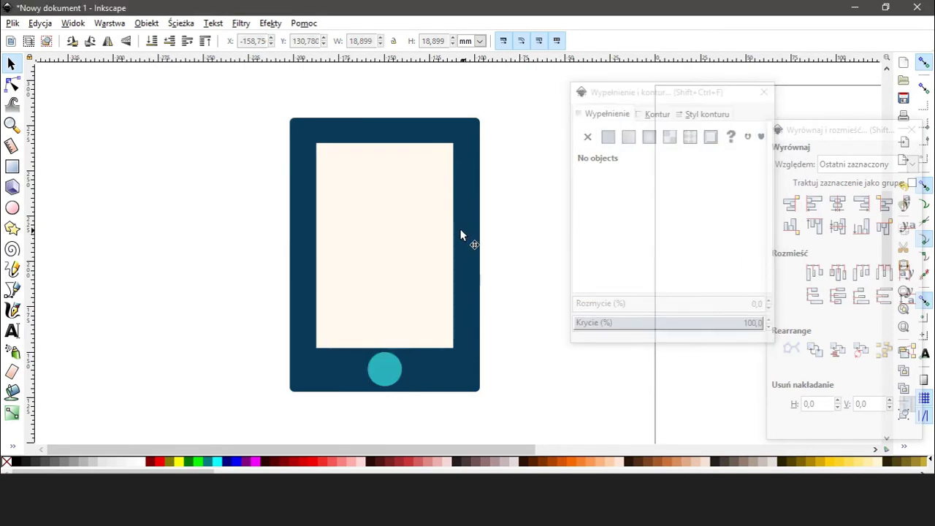
pyautogui.click(431, 234)
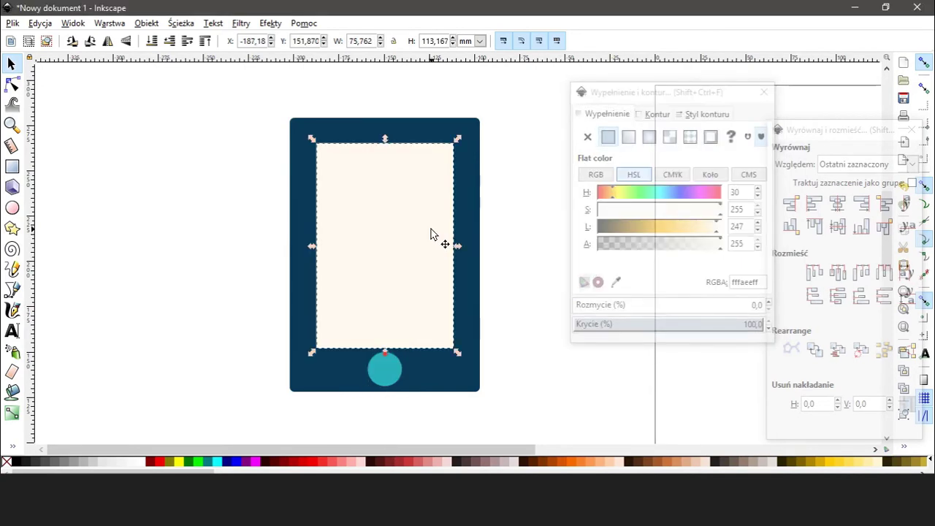
# - Resize the screen copy into a block about 62 × 28 mm near the screen's top
pyautogui.moveTo(386, 140); pyautogui.dragTo(386, 155)
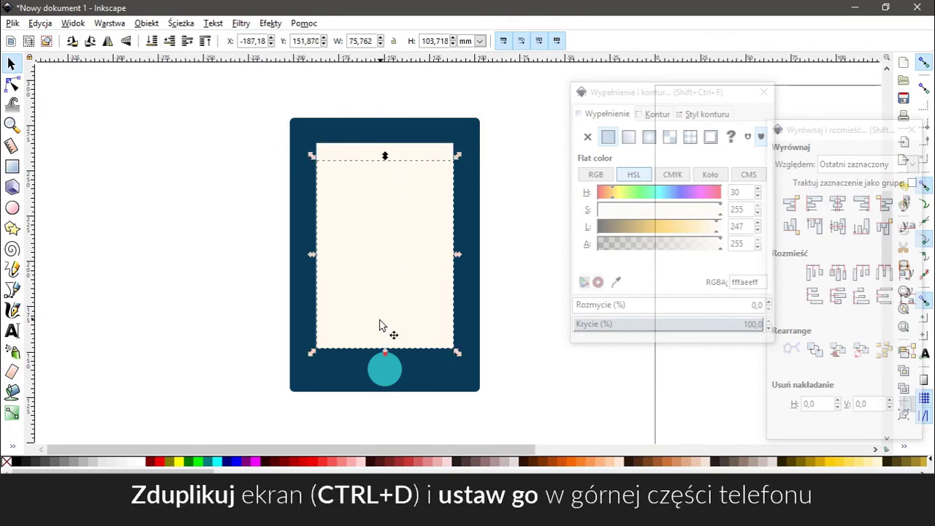
pyautogui.moveTo(385, 353); pyautogui.dragTo(384, 217)
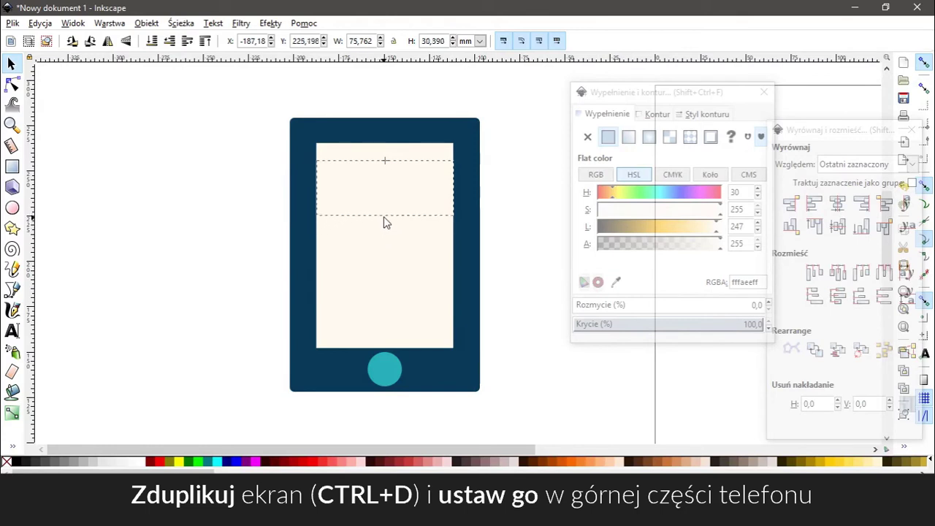
pyautogui.moveTo(384, 218); pyautogui.dragTo(384, 212)
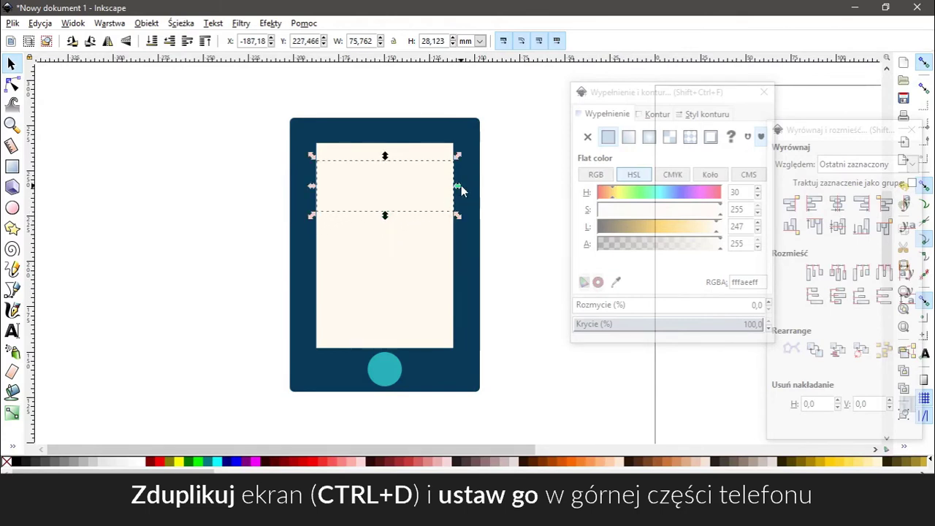
pyautogui.moveTo(460, 188); pyautogui.dragTo(419, 189)
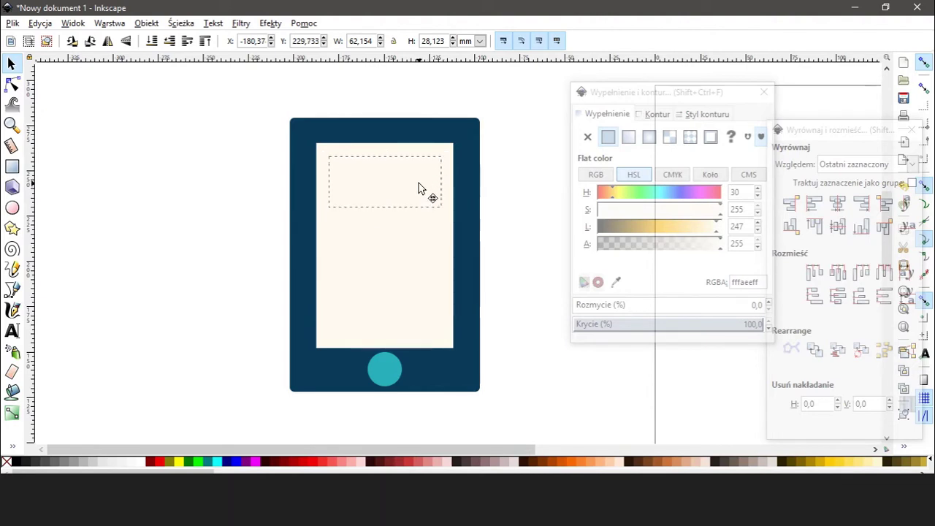
pyautogui.press('Escape')
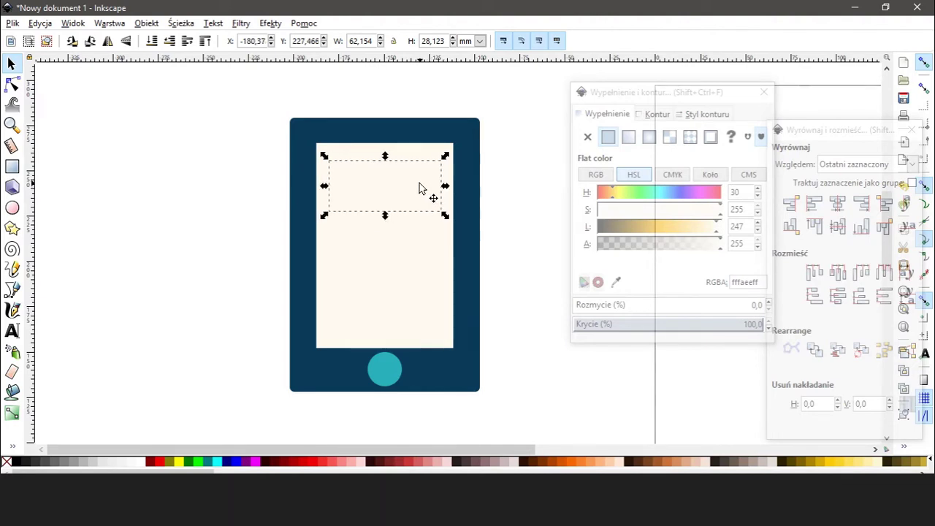
pyautogui.moveTo(413, 187); pyautogui.dragTo(413, 182)
# - Change the header block's fill from cream to light sky blue using HSL hue and lightness
pyautogui.scroll(2, 413, 182)
pyautogui.scroll(1, 414, 179)
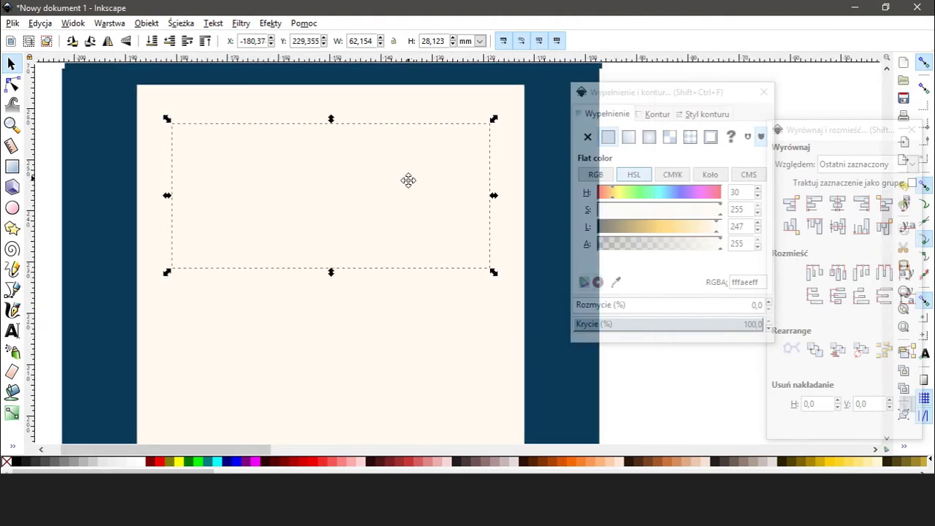
pyautogui.click(614, 96)
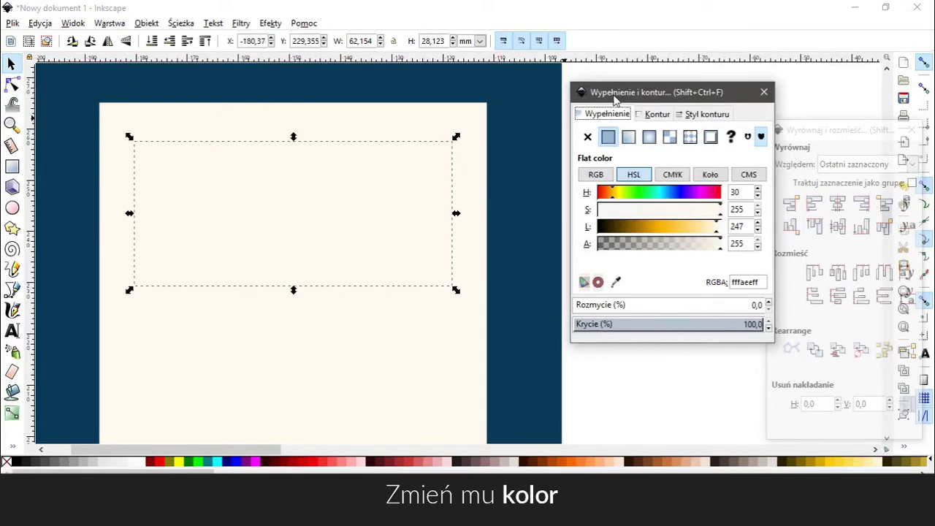
pyautogui.moveTo(636, 192)
pyautogui.mouseDown()
pyautogui.moveTo(701, 212)
pyautogui.moveTo(695, 228)
pyautogui.moveTo(706, 231)
pyautogui.mouseUp()
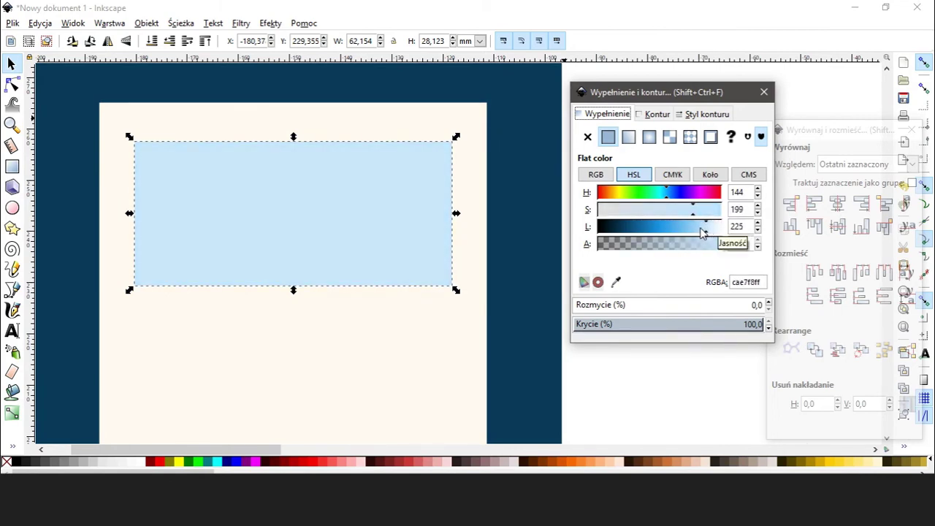
pyautogui.keyDown('ctrl'); pyautogui.scroll(-3, 446, 241); pyautogui.keyUp('ctrl')
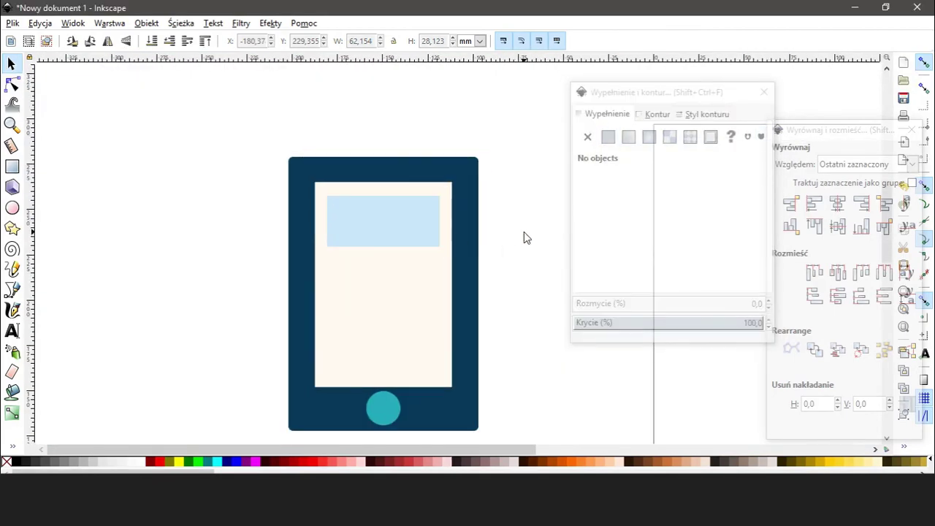
# - Duplicate the light-blue header and place the copy below it as a thin strip
pyautogui.press('3')
pyautogui.keyDown('ctrl'); pyautogui.scroll(-3, 453, 254); pyautogui.keyUp('ctrl')
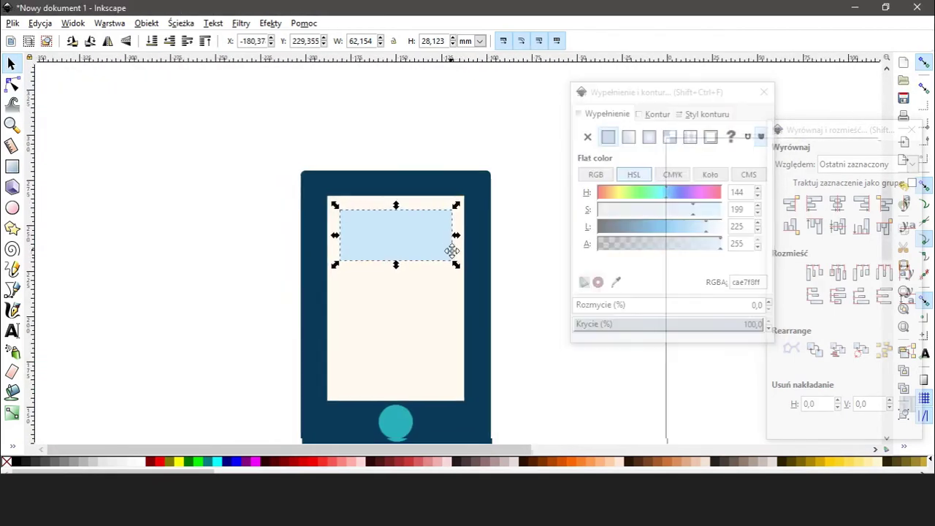
pyautogui.click(489, 242)
pyautogui.click(406, 217)
pyautogui.hotkey('ctrl', 'd')
pyautogui.moveTo(397, 218); pyautogui.dragTo(385, 282)
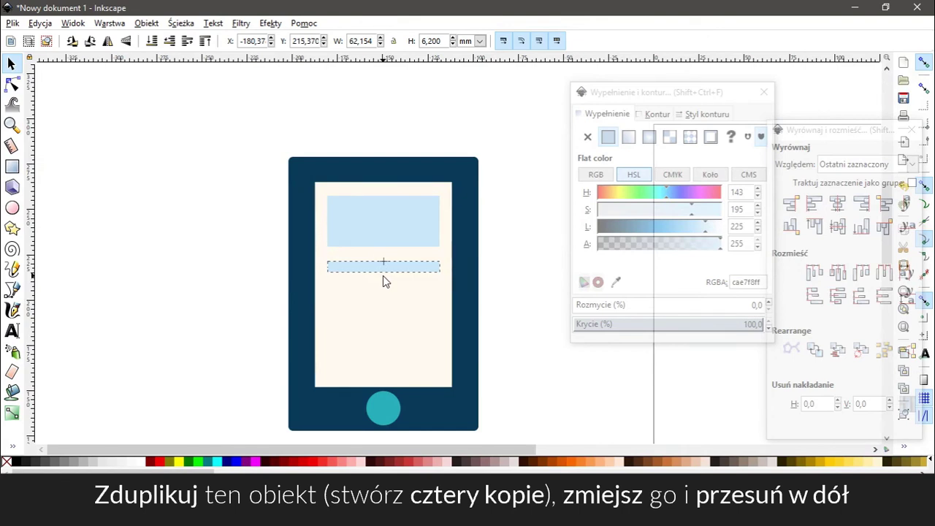
pyautogui.moveTo(404, 266); pyautogui.dragTo(408, 285)
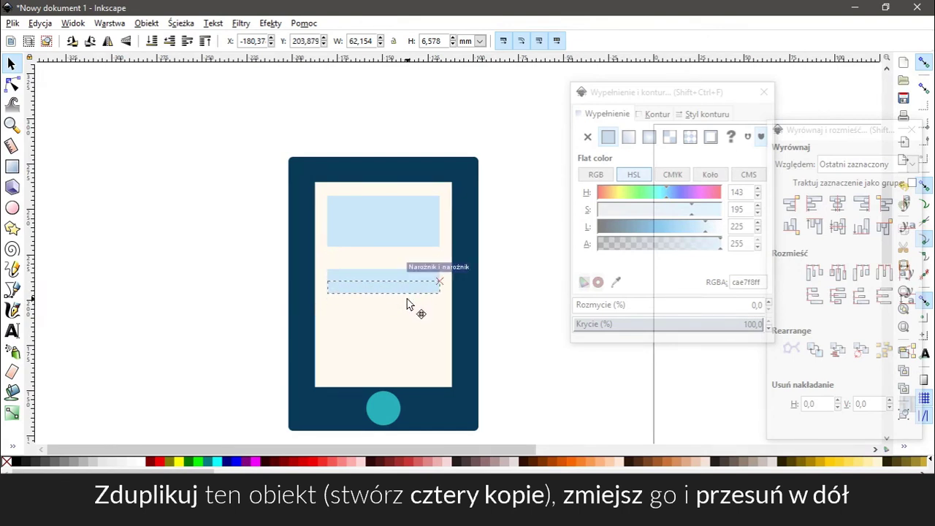
# - Copy the strip further down the screen and select both bars
pyautogui.hotkey('ctrl', 'd')
pyautogui.moveTo(410, 302); pyautogui.dragTo(401, 376)
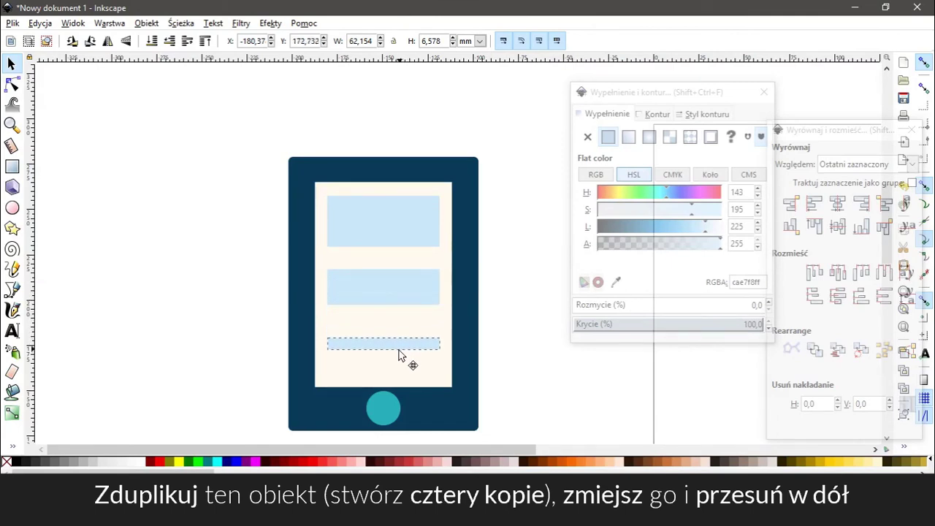
pyautogui.keyDown('shift'); pyautogui.click(418, 301); pyautogui.keyUp('shift')
pyautogui.keyDown('shift'); pyautogui.click(422, 278); pyautogui.keyUp('shift')
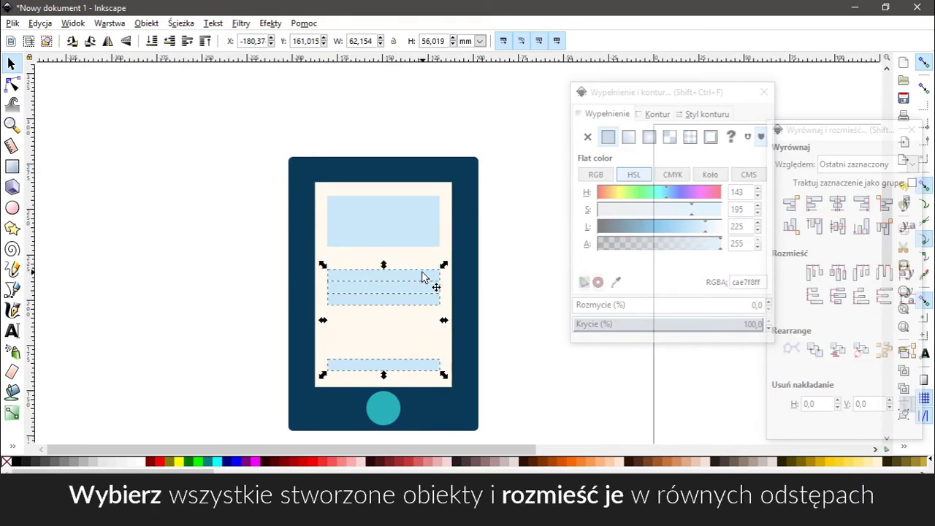
# - Space the four light-blue bars with equal vertical gaps, then reselect all four bars
pyautogui.click(804, 313)
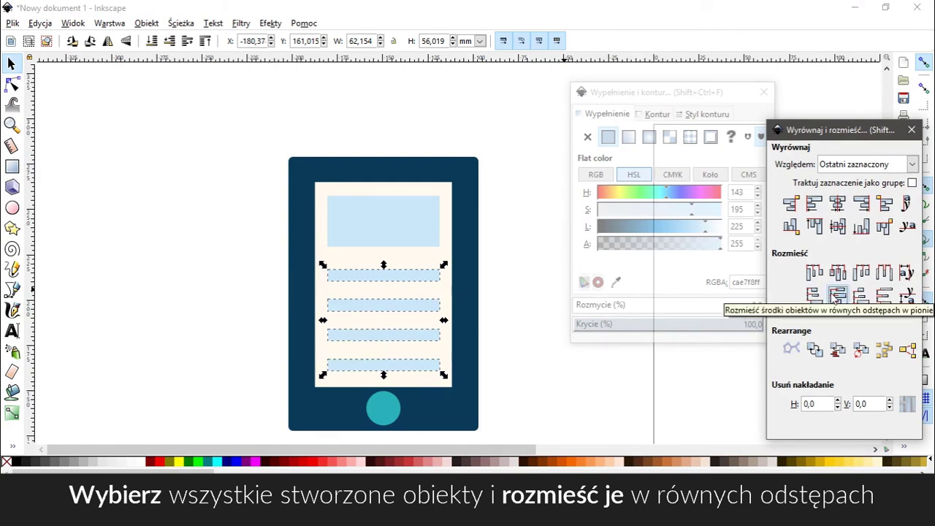
pyautogui.click(508, 307)
pyautogui.click(426, 277)
pyautogui.keyDown('shift'); pyautogui.click(423, 304); pyautogui.keyUp('shift')
pyautogui.keyDown('shift'); pyautogui.click(422, 338); pyautogui.keyUp('shift')
pyautogui.keyDown('shift'); pyautogui.click(423, 365); pyautogui.keyUp('shift')
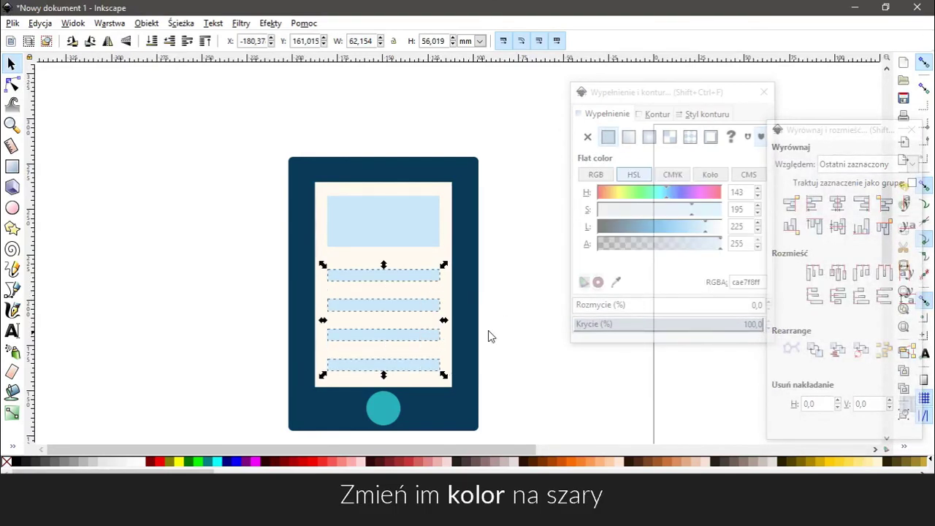
# - Recolour the four bars with the HSL sliders to a low-saturation light grey fill
pyautogui.moveTo(666, 99); pyautogui.dragTo(605, 101)
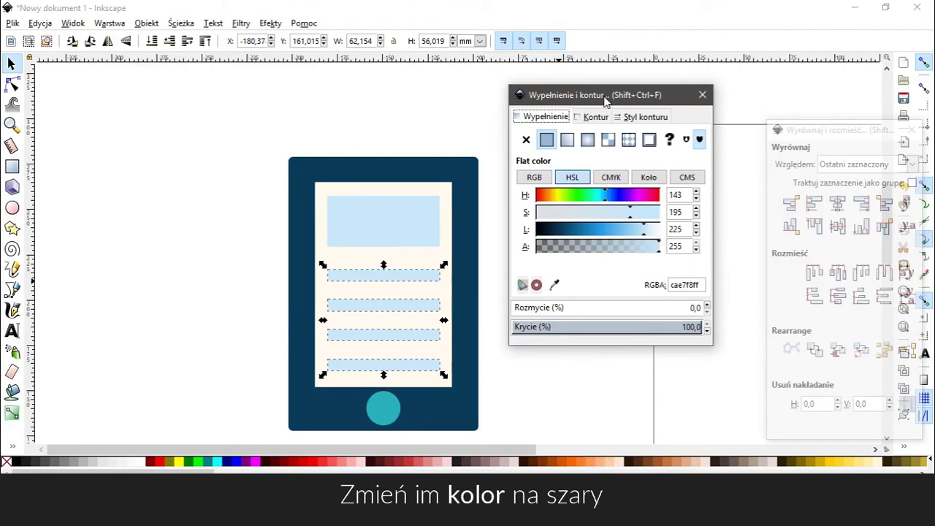
pyautogui.moveTo(599, 202); pyautogui.dragTo(552, 203)
pyautogui.moveTo(630, 212); pyautogui.dragTo(555, 215)
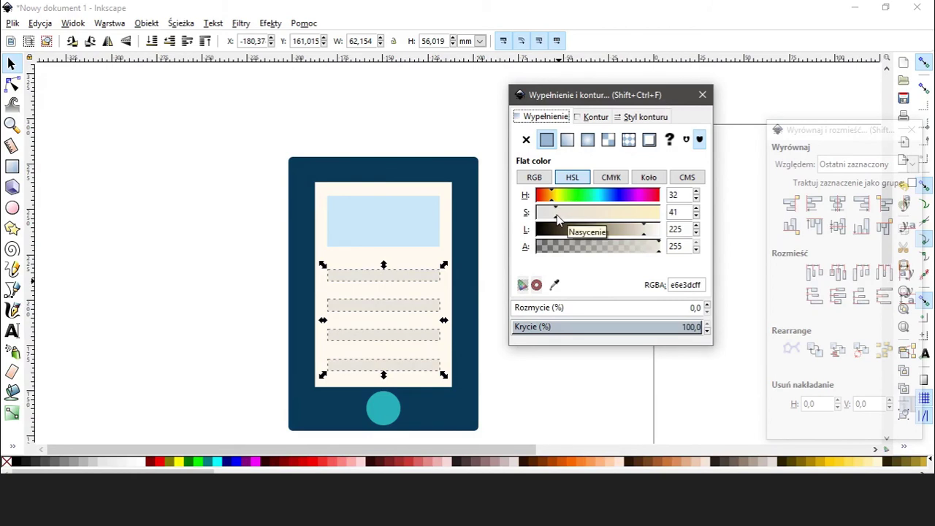
pyautogui.click(645, 231)
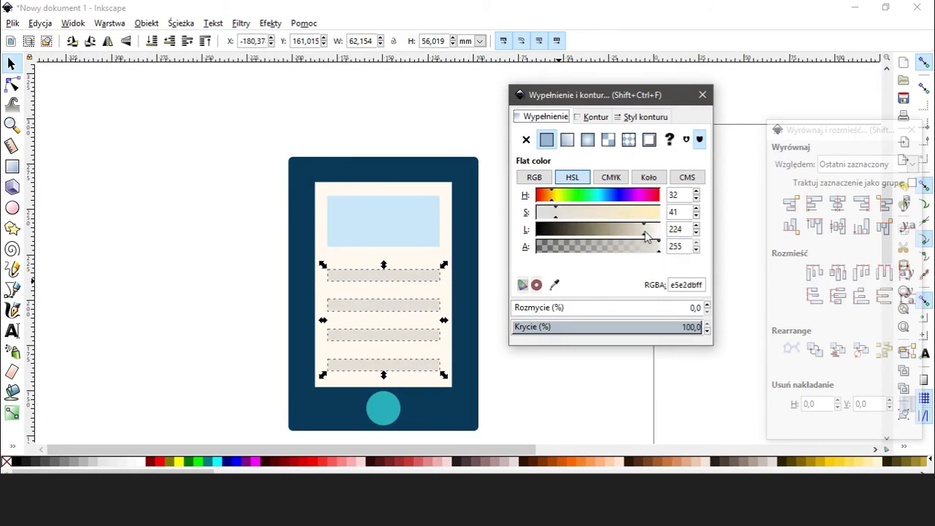
pyautogui.click(492, 271)
pyautogui.moveTo(493, 271); pyautogui.dragTo(378, 195)
pyautogui.scroll(-1, 380, 185)
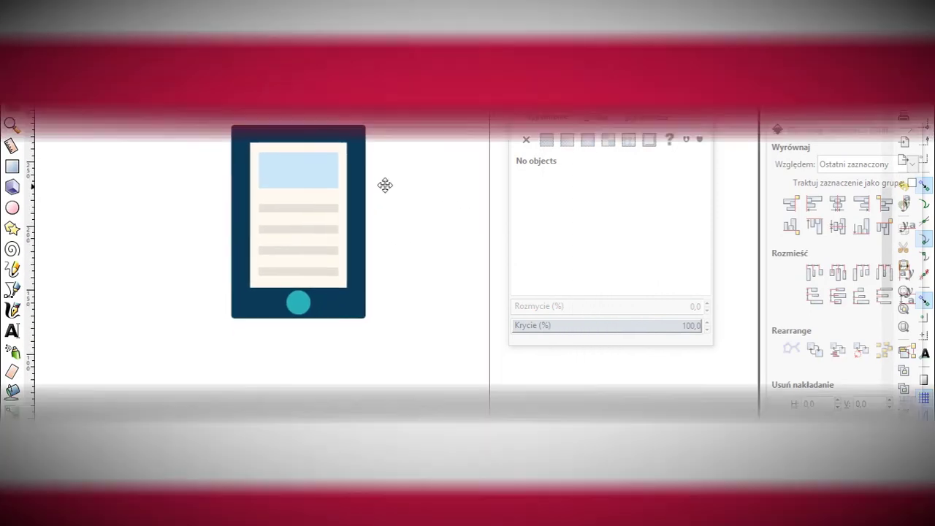